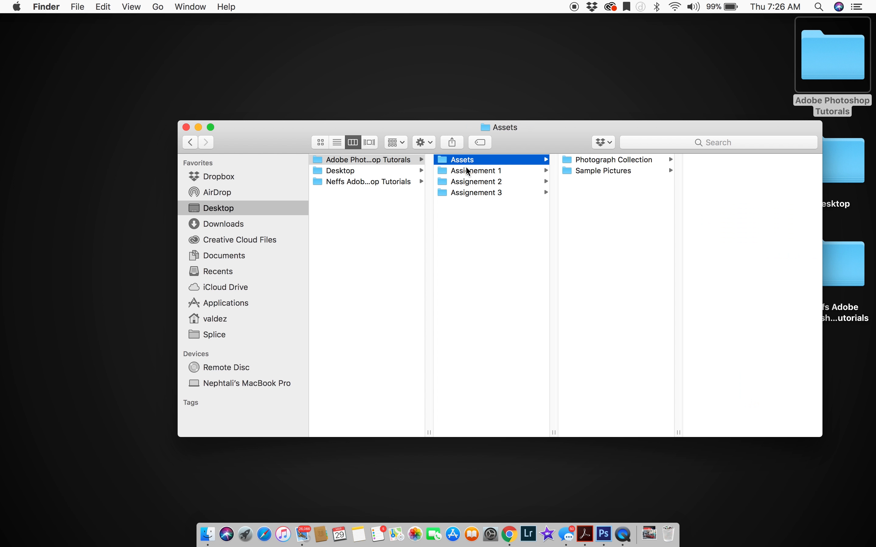
Step: Preview the Italy, NewYorkFireTrucks and PuertoRico images in the Sample Pictures folder, and close the folder window
{"action": "left_click", "coordinate": [579, 171]}
{"action": "left_click", "coordinate": [716, 181]}
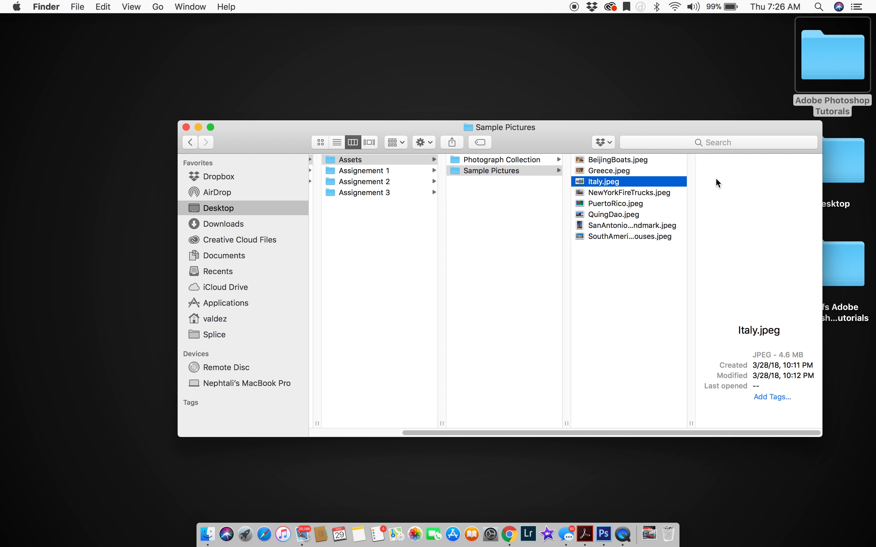
{"action": "key", "text": "space"}
{"action": "key", "text": "Down"}
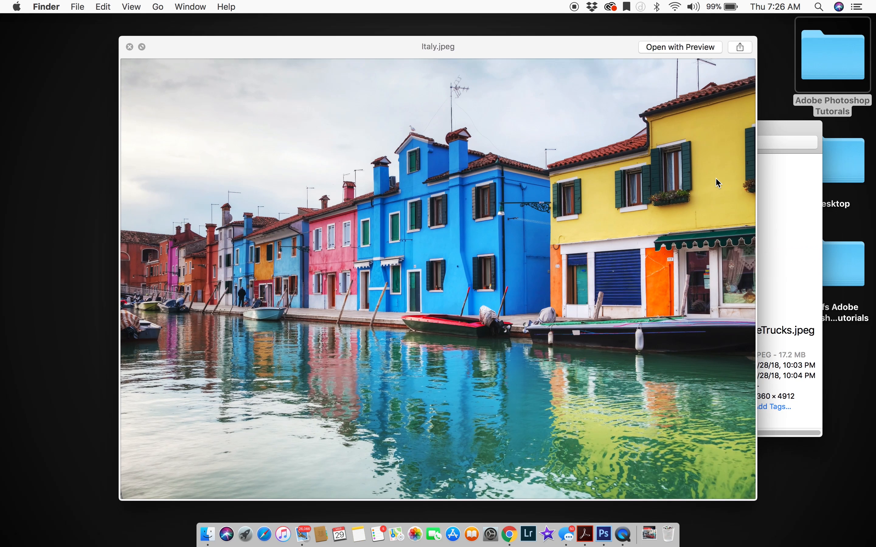
{"action": "key", "text": "Down"}
{"action": "key", "text": "space"}
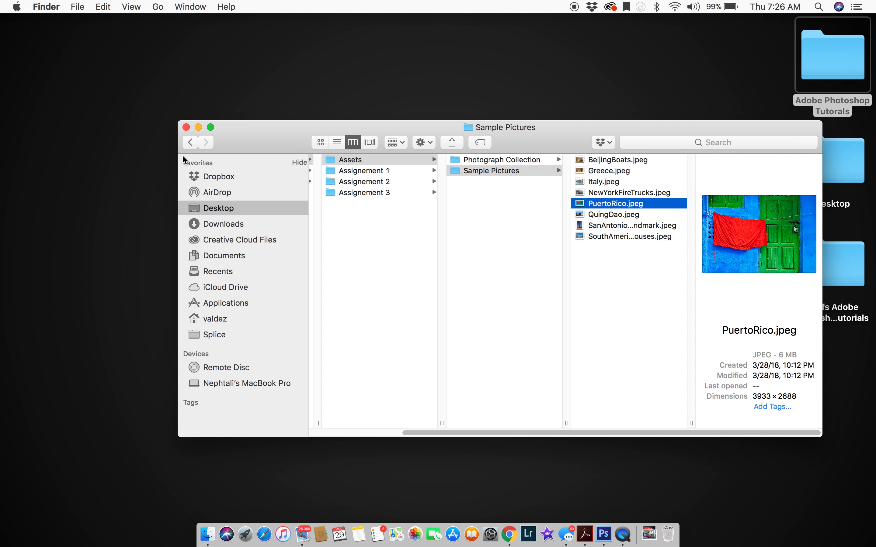
{"action": "left_click", "coordinate": [187, 127]}
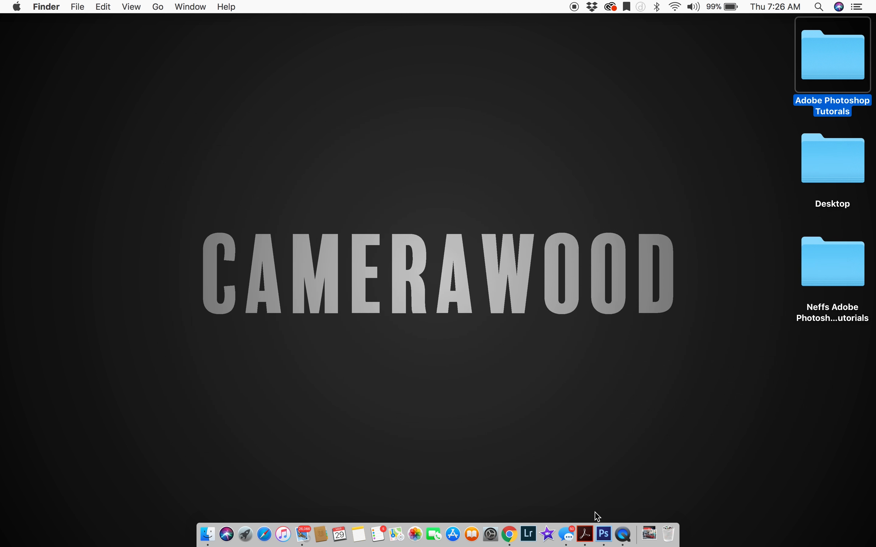
Step: Switch to Photoshop and open NewYorkFireTrucks.jpeg from the Sample Pictures folder
{"action": "left_click", "coordinate": [602, 530]}
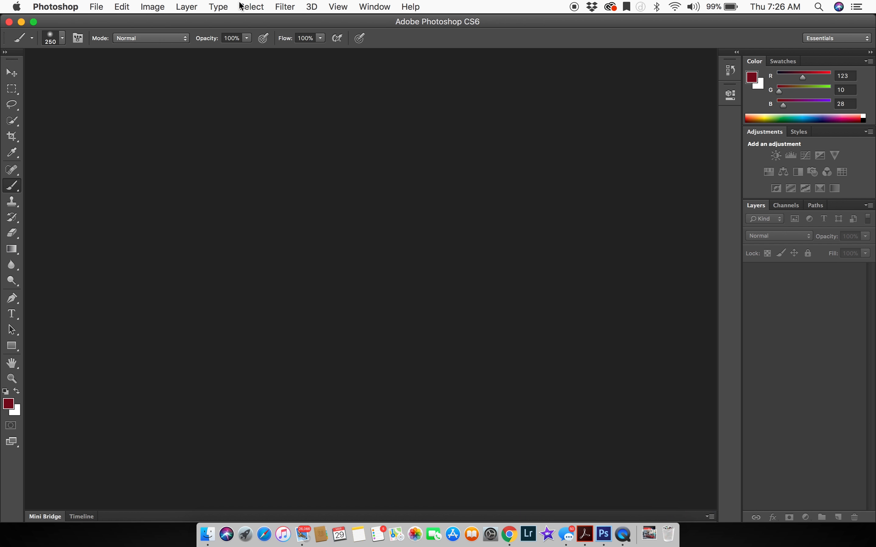
{"action": "left_click", "coordinate": [96, 8]}
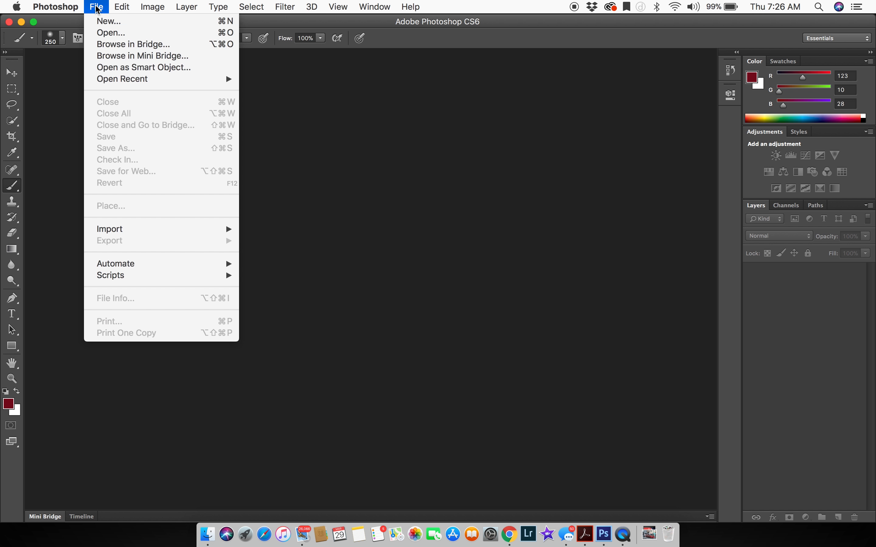
{"action": "left_click", "coordinate": [108, 34]}
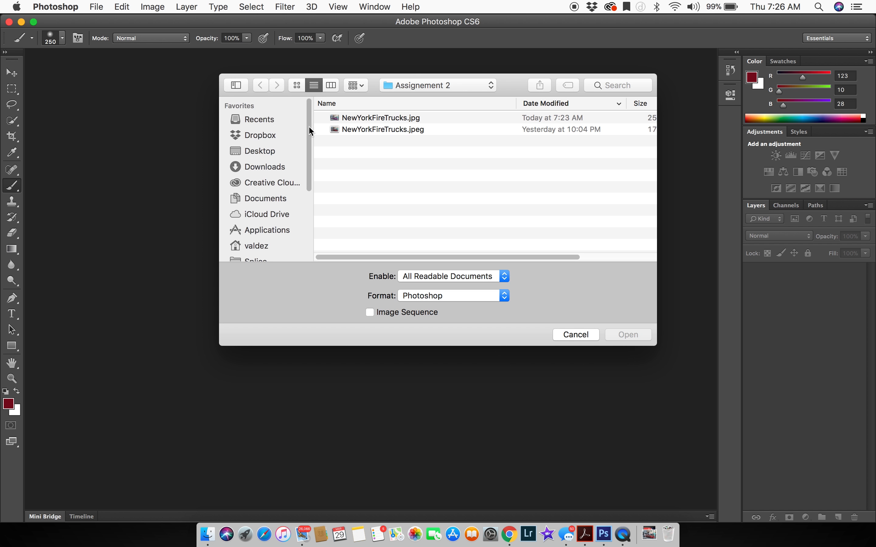
{"action": "left_click", "coordinate": [394, 88]}
{"action": "left_click", "coordinate": [402, 100]}
{"action": "left_click", "coordinate": [356, 118]}
{"action": "left_click", "coordinate": [615, 336]}
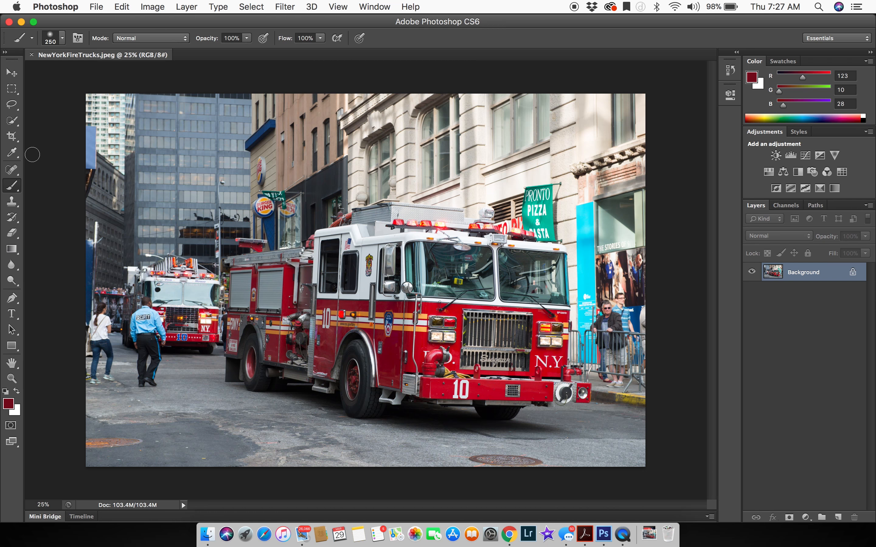
Step: Sample the front fire truck's red paint and select that colour with Color Range at a fuzziness of 120
{"action": "left_click", "coordinate": [12, 152]}
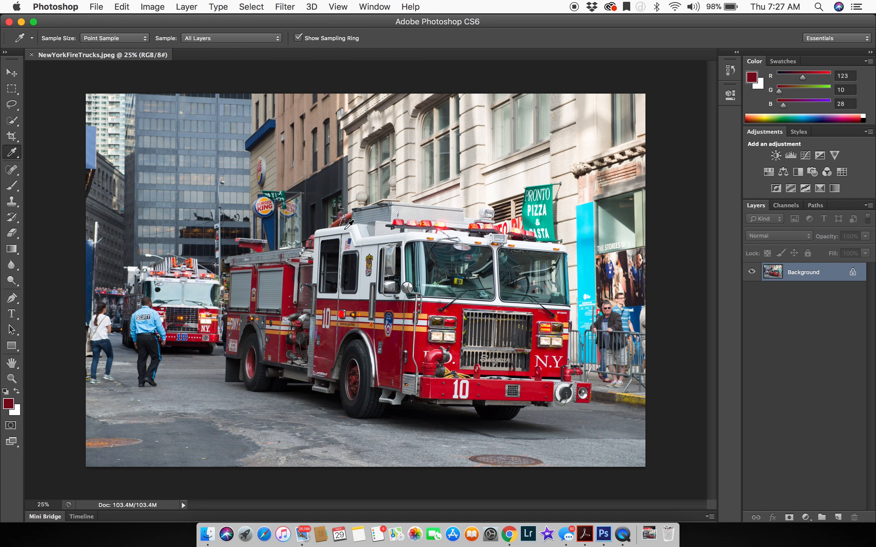
{"action": "left_click", "coordinate": [394, 342]}
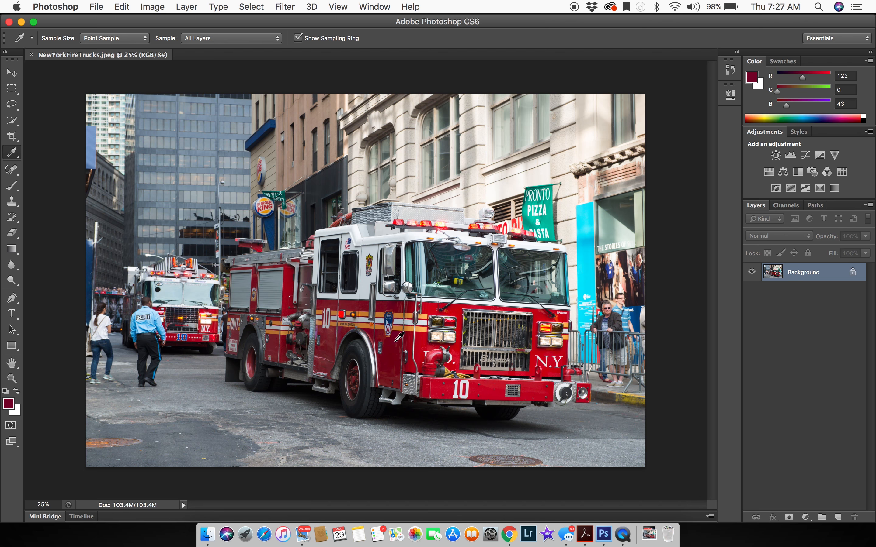
{"action": "left_click", "coordinate": [250, 7]}
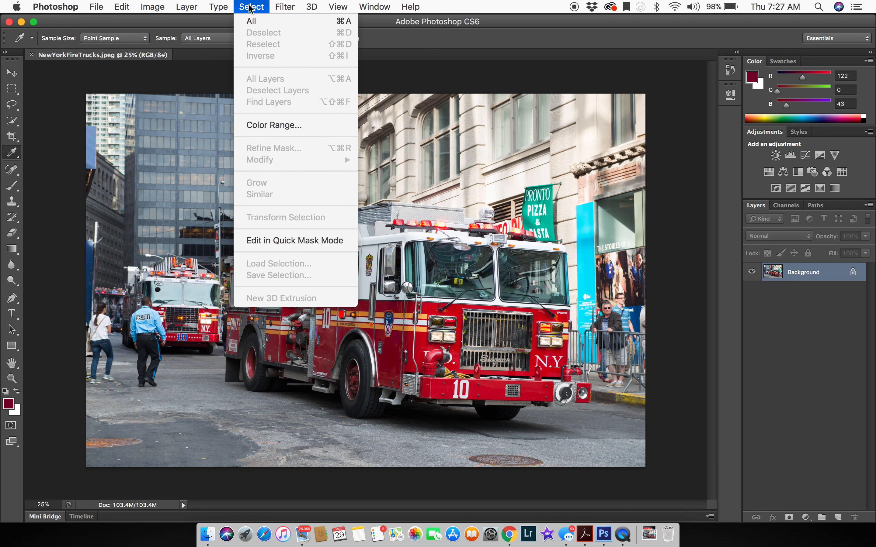
{"action": "left_click", "coordinate": [272, 125]}
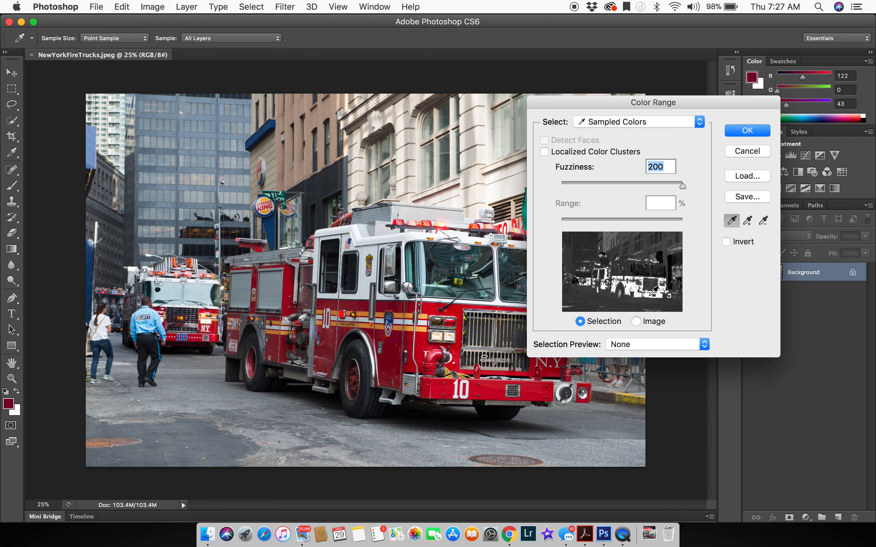
{"action": "left_click_drag", "start_coordinate": [662, 187], "coordinate": [634, 191]}
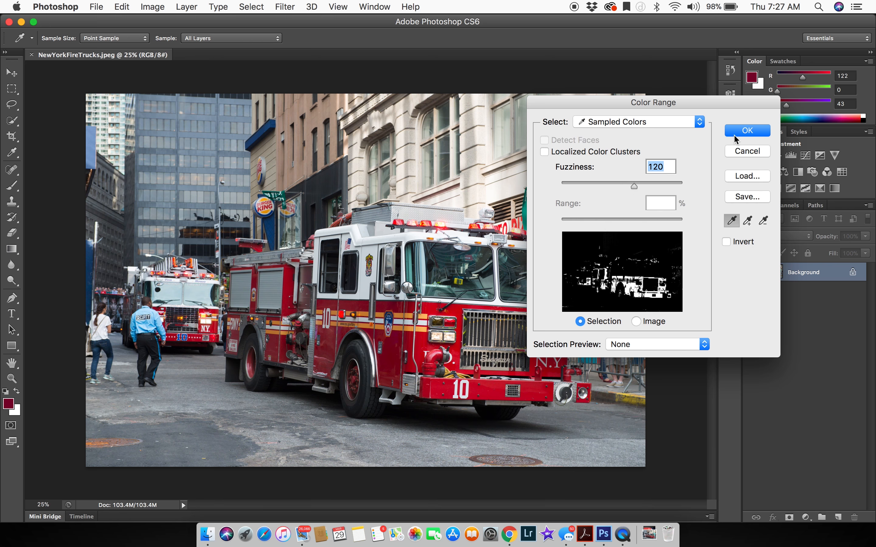
{"action": "left_click", "coordinate": [738, 134]}
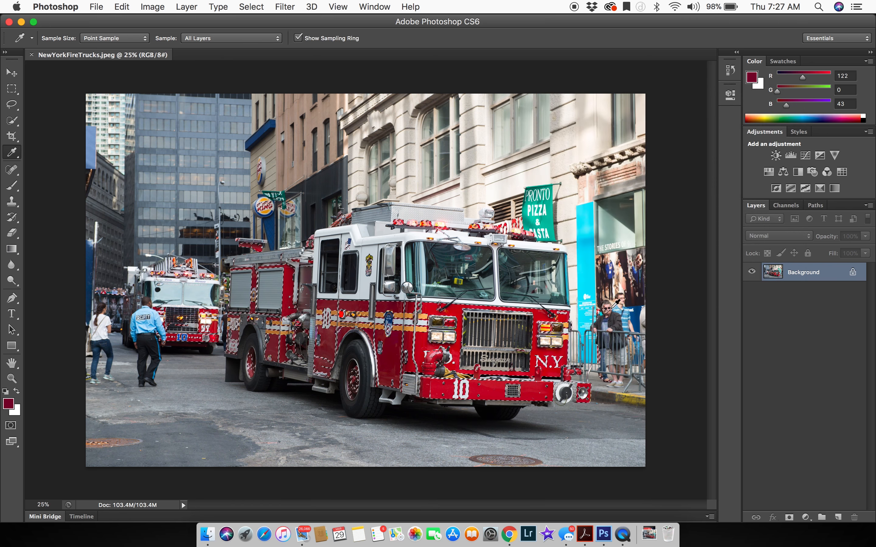
Step: Add a bright green Solid Color fill layer masked to the selected red areas of the fire trucks
{"action": "key", "text": "super+plus"}
{"action": "key", "text": "super+plus"}
{"action": "scroll", "coordinate": [438, 377], "scroll_direction": "down", "scroll_amount": 4}
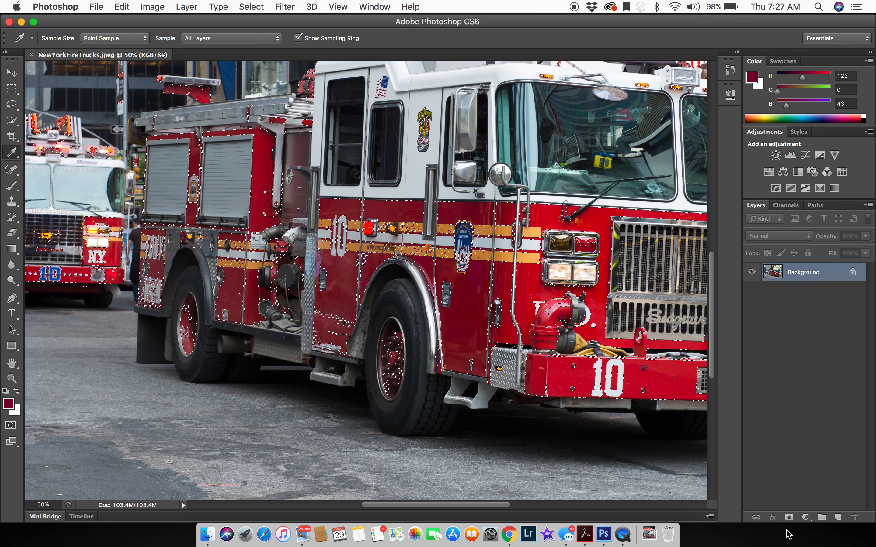
{"action": "left_click", "coordinate": [805, 519]}
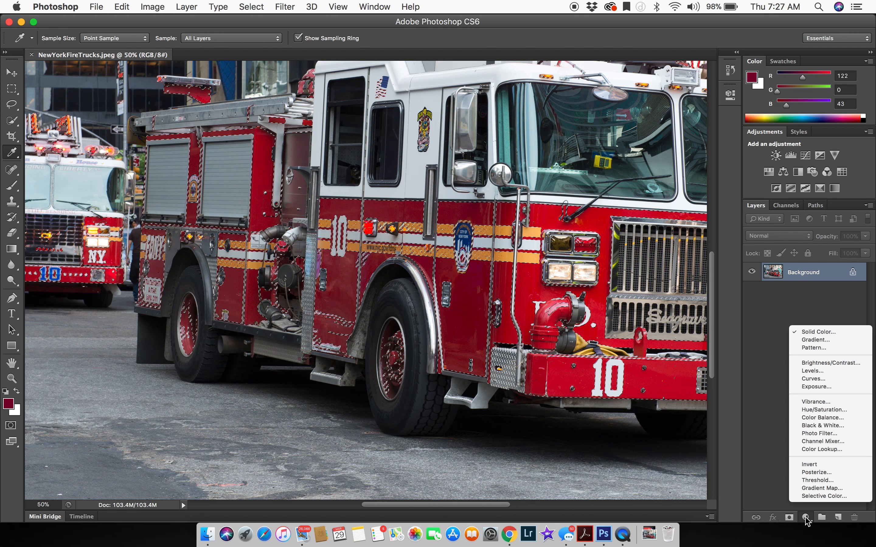
{"action": "left_click", "coordinate": [816, 332]}
{"action": "key", "text": "super+minus"}
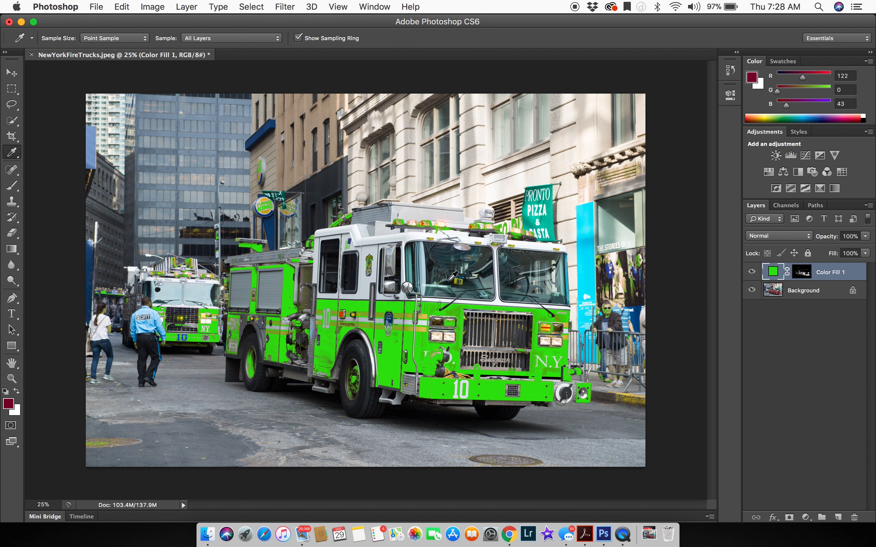
Step: Paint a white Brush stroke on the green fill layer's mask over the building facade above the front truck
{"action": "left_click", "coordinate": [7, 70]}
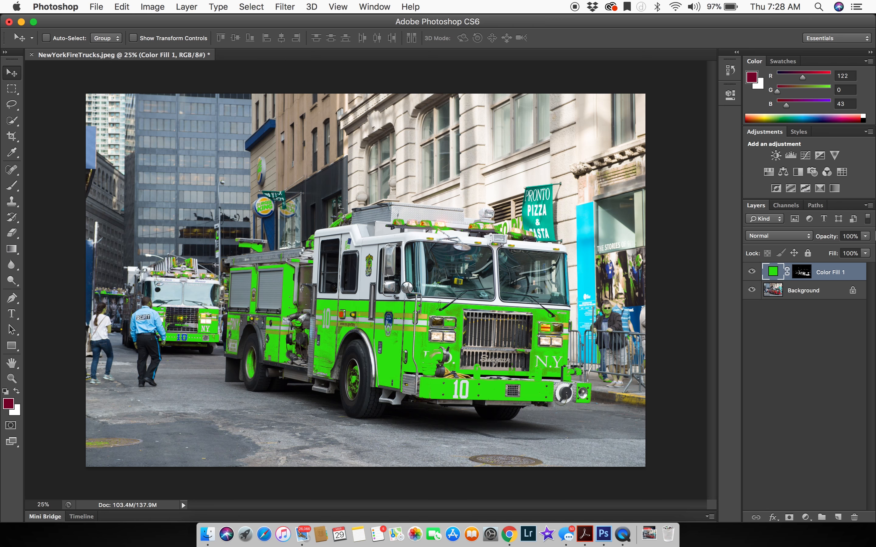
{"action": "left_click", "coordinate": [800, 276]}
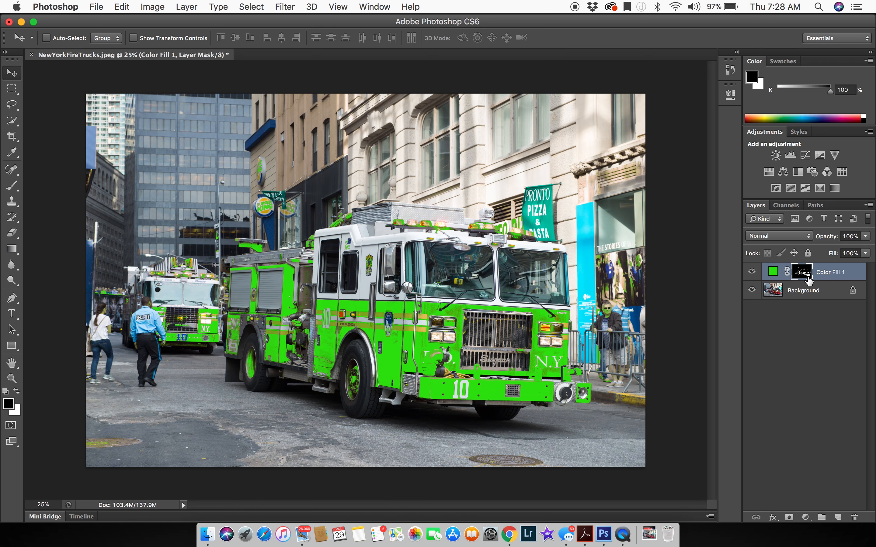
{"action": "key", "text": "b"}
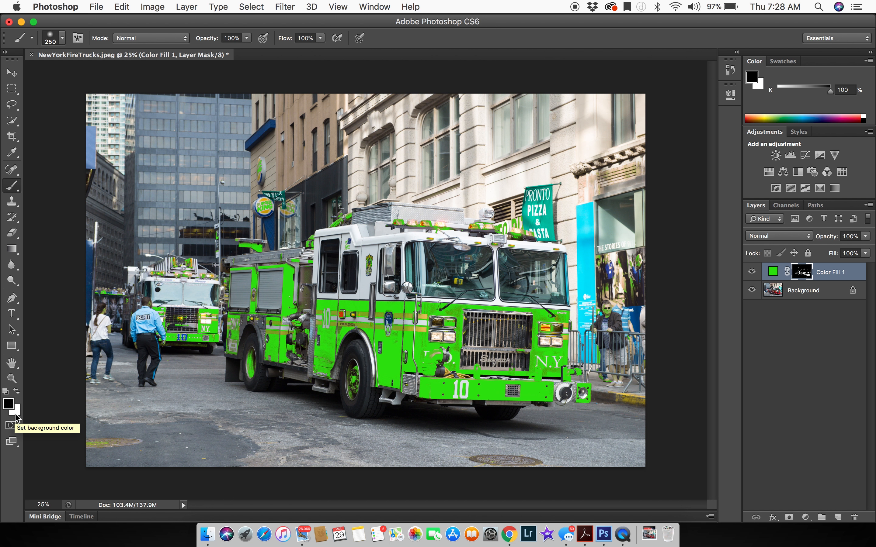
{"action": "left_click", "coordinate": [19, 392]}
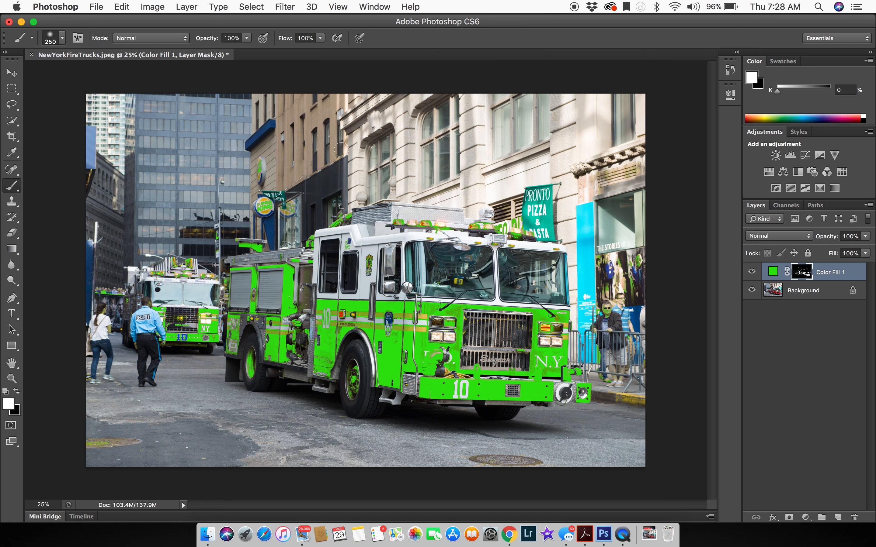
{"action": "mouse_move", "coordinate": [340, 149]}
{"action": "left_mouse_down"}
{"action": "mouse_move", "coordinate": [298, 151]}
{"action": "mouse_move", "coordinate": [292, 161]}
{"action": "mouse_move", "coordinate": [342, 154]}
{"action": "mouse_move", "coordinate": [285, 163]}
{"action": "mouse_move", "coordinate": [301, 170]}
{"action": "mouse_move", "coordinate": [320, 157]}
{"action": "mouse_move", "coordinate": [339, 160]}
{"action": "mouse_move", "coordinate": [288, 164]}
{"action": "left_mouse_up"}
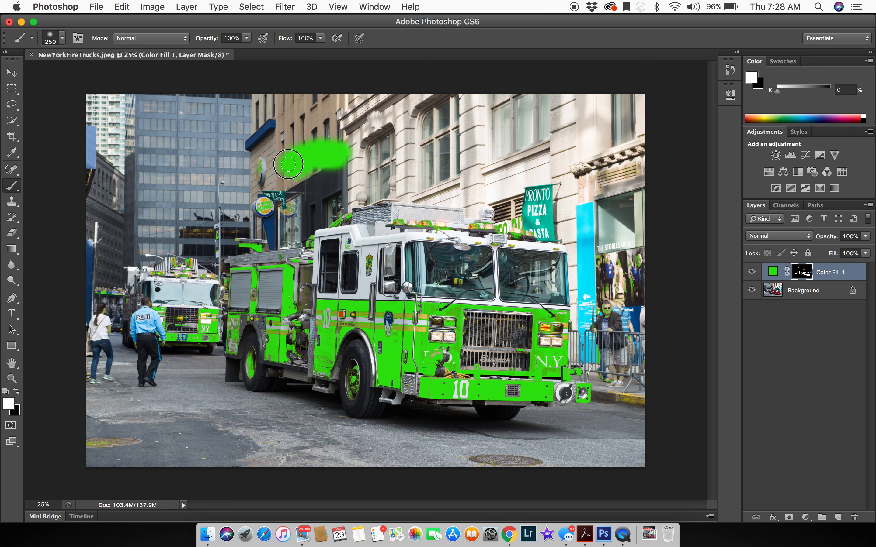
Step: Paint black on the mask to remove green from the facade, the Burger King sign, the area above the truck's rear and the distant crowd
{"action": "left_click", "coordinate": [17, 392]}
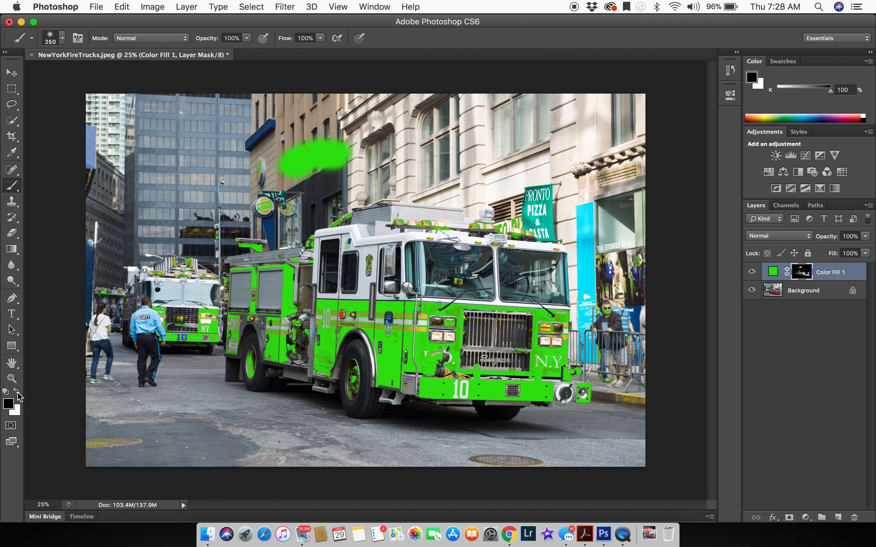
{"action": "mouse_move", "coordinate": [320, 150]}
{"action": "left_mouse_down"}
{"action": "mouse_move", "coordinate": [329, 149]}
{"action": "mouse_move", "coordinate": [296, 148]}
{"action": "mouse_move", "coordinate": [347, 149]}
{"action": "mouse_move", "coordinate": [289, 170]}
{"action": "mouse_move", "coordinate": [327, 143]}
{"action": "mouse_move", "coordinate": [240, 174]}
{"action": "mouse_move", "coordinate": [258, 176]}
{"action": "left_mouse_up"}
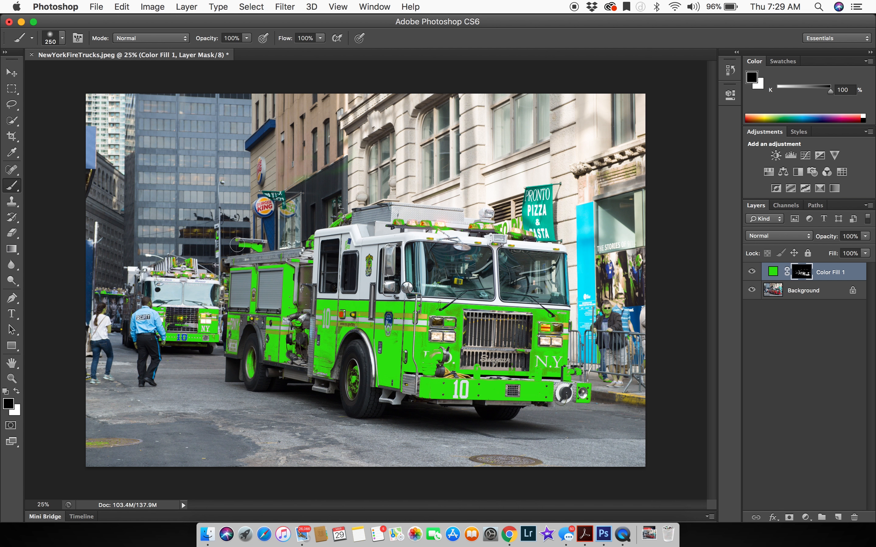
{"action": "mouse_move", "coordinate": [259, 242]}
{"action": "left_mouse_down"}
{"action": "mouse_move", "coordinate": [235, 239]}
{"action": "mouse_move", "coordinate": [255, 244]}
{"action": "left_mouse_up"}
{"action": "mouse_move", "coordinate": [96, 291]}
{"action": "left_mouse_down"}
{"action": "mouse_move", "coordinate": [104, 327]}
{"action": "mouse_move", "coordinate": [102, 293]}
{"action": "left_mouse_up"}
{"action": "left_click", "coordinate": [11, 72]}
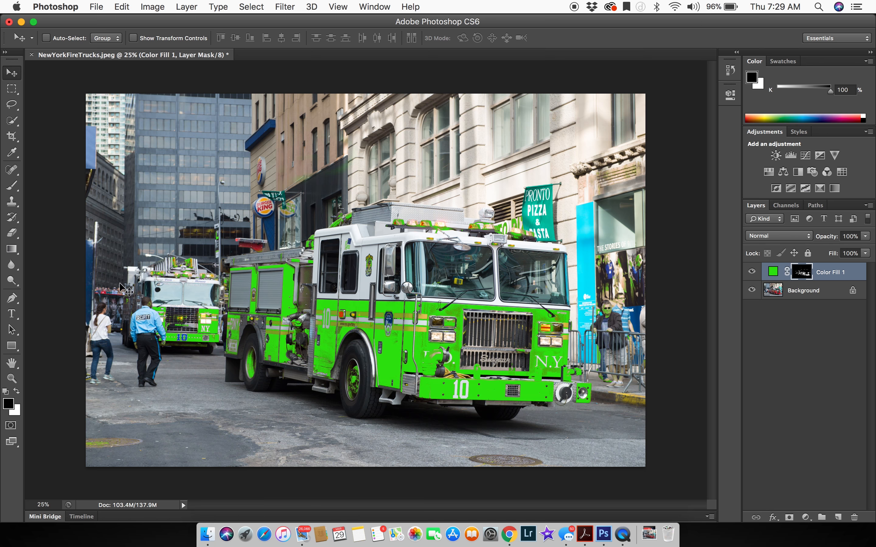
Step: Try the Multiply blending mode on the green fill layer, and set it to Hue
{"action": "left_click", "coordinate": [773, 279]}
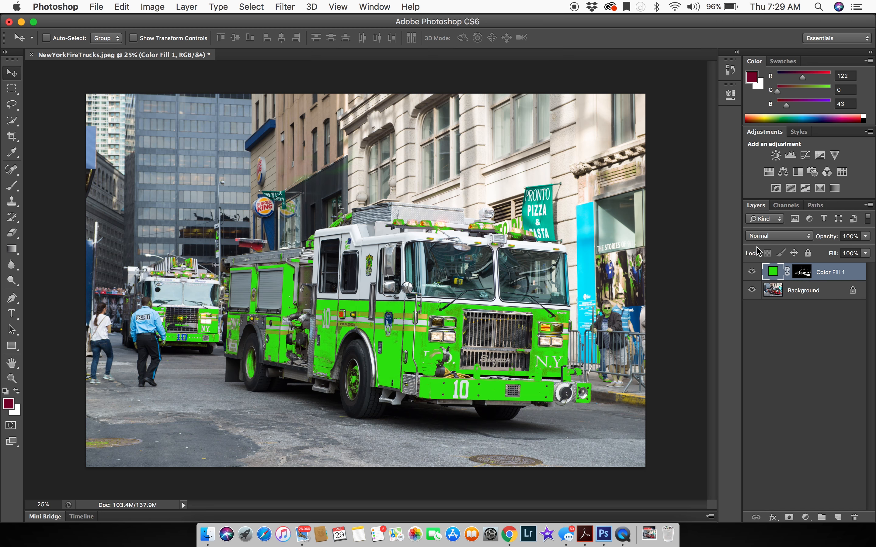
{"action": "left_click", "coordinate": [768, 237]}
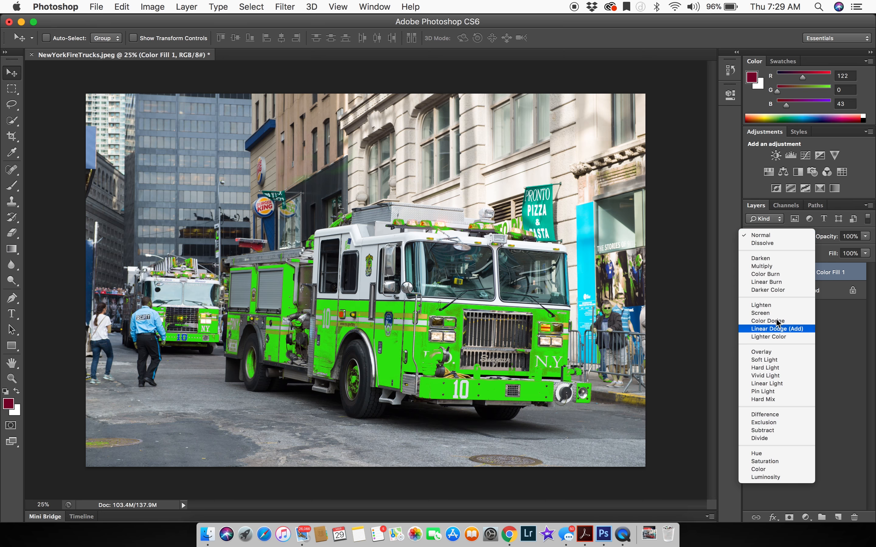
{"action": "left_click", "coordinate": [773, 264]}
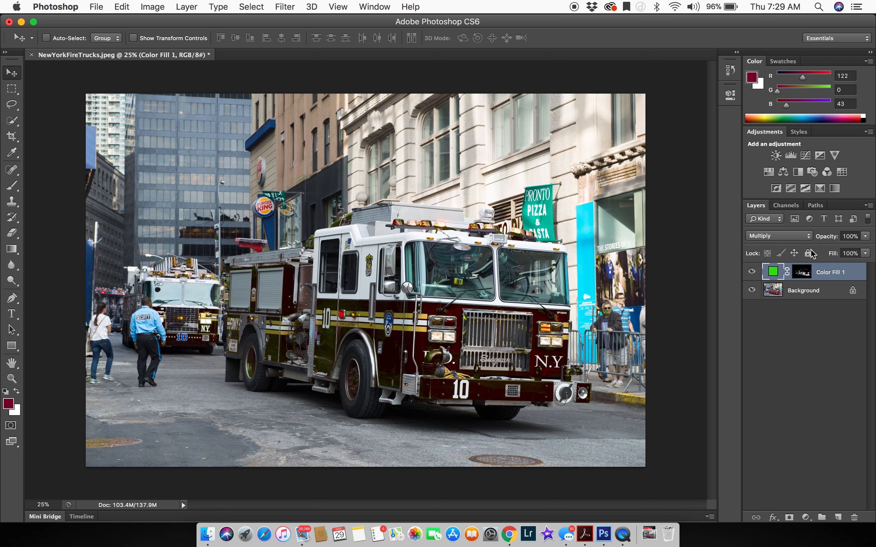
{"action": "left_click", "coordinate": [802, 237]}
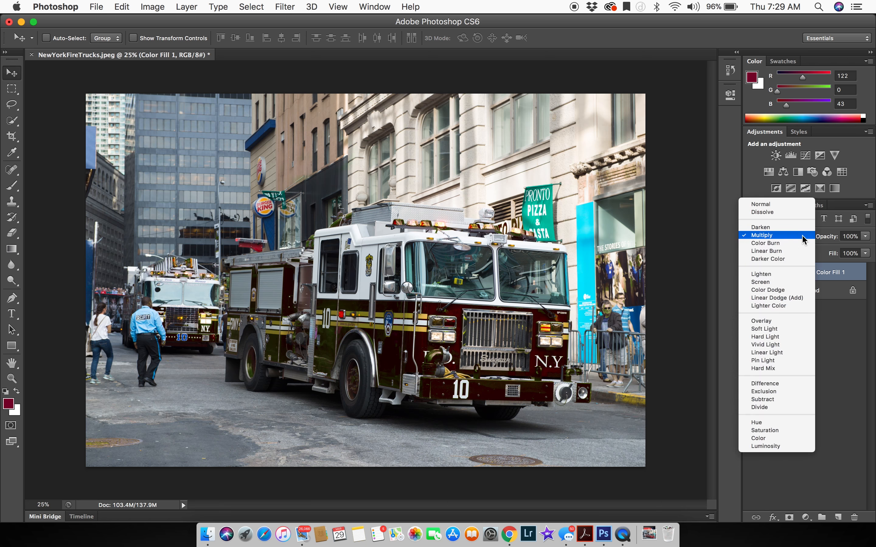
{"action": "left_click", "coordinate": [767, 423]}
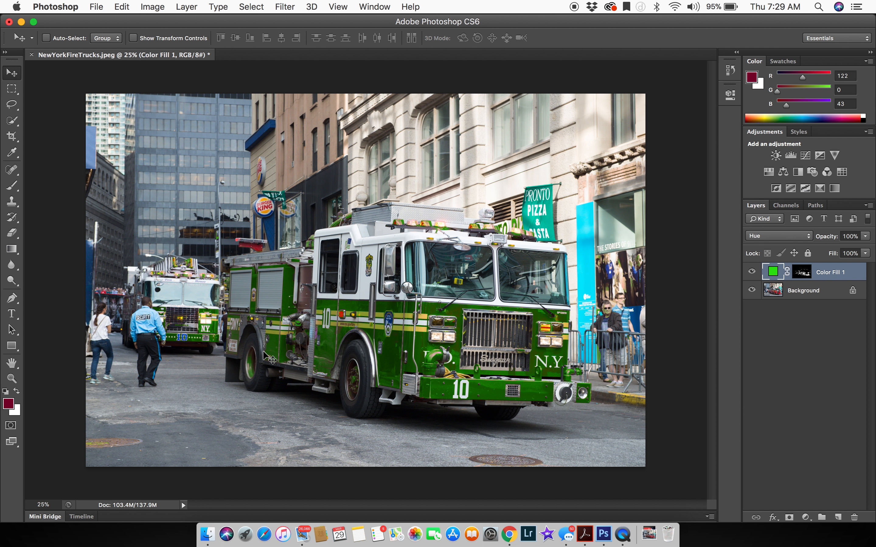
Step: Start saving a copy into the Assignement 2 folder of Adobe Photoshop Tutorals, with JPEG as the file format
{"action": "left_click", "coordinate": [97, 8]}
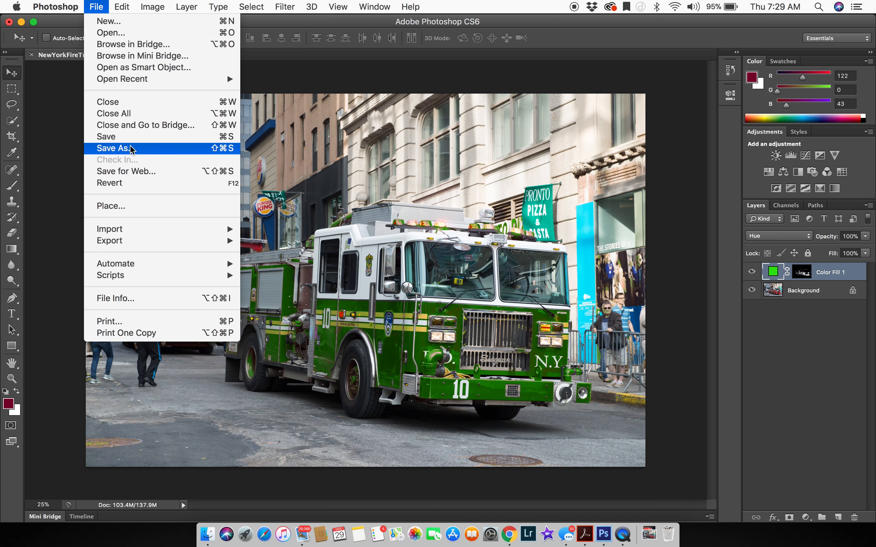
{"action": "left_click", "coordinate": [116, 148]}
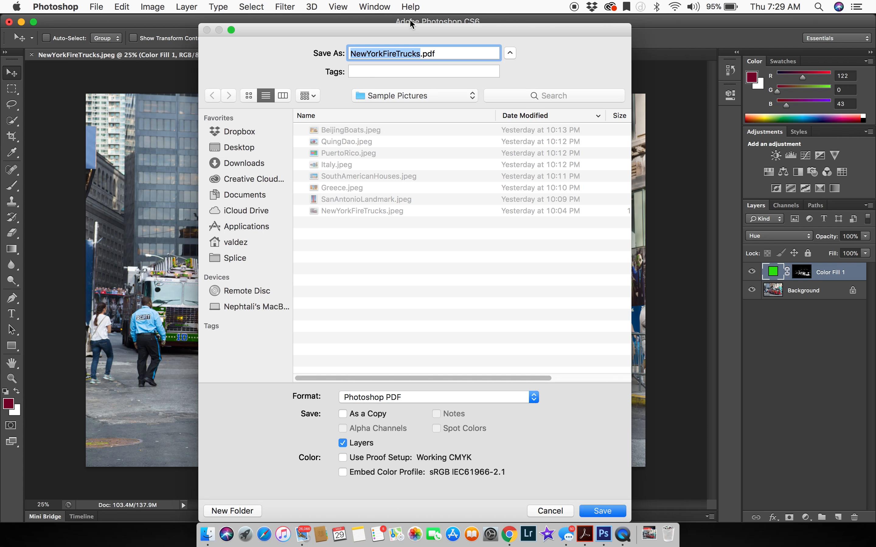
{"action": "left_click", "coordinate": [377, 95]}
{"action": "left_click", "coordinate": [398, 111]}
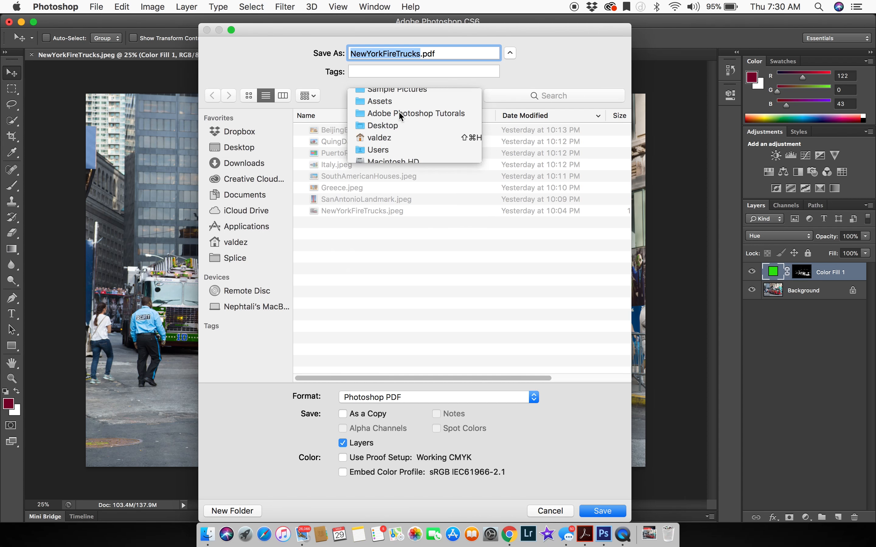
{"action": "left_click", "coordinate": [393, 97]}
{"action": "left_click", "coordinate": [392, 108]}
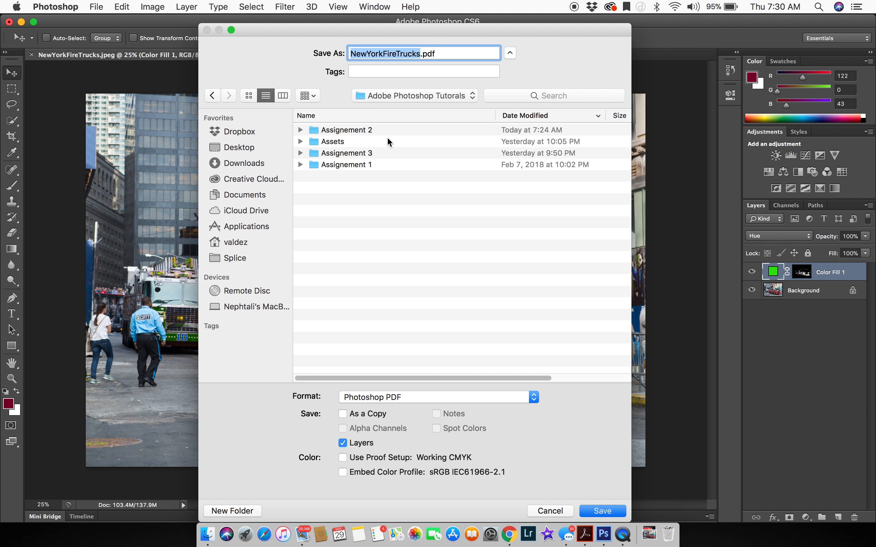
{"action": "left_click", "coordinate": [359, 131]}
{"action": "double_click", "coordinate": [359, 131]}
{"action": "left_click", "coordinate": [426, 400]}
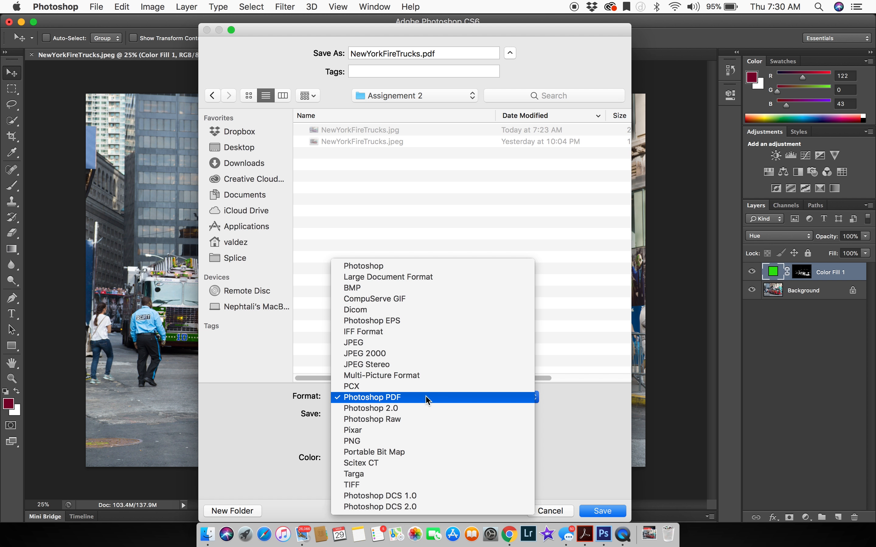
{"action": "left_click", "coordinate": [416, 344]}
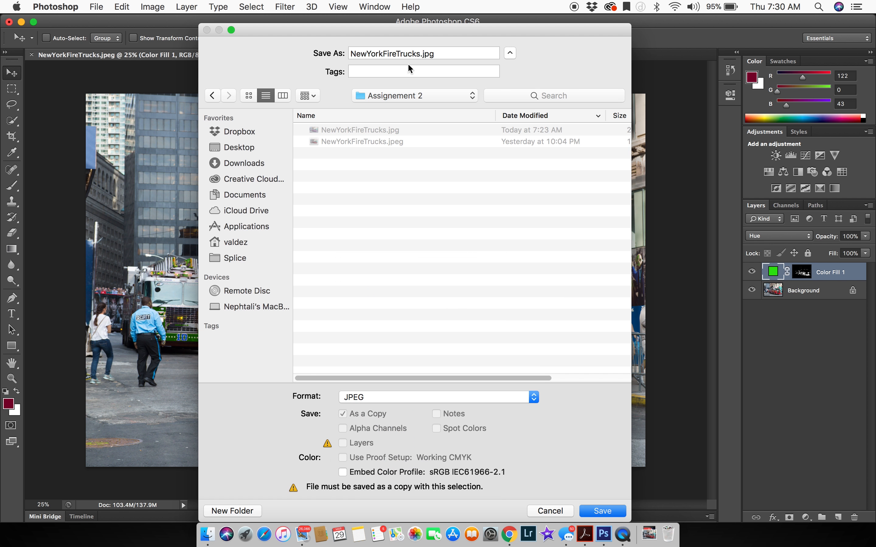
Step: Name the copy "Assignment2" plus the author's name and "v1", joined by underscores, and save it at Maximum quality 12, Baseline ("Standard")
{"action": "left_click", "coordinate": [417, 54]}
{"action": "double_click", "coordinate": [433, 53]}
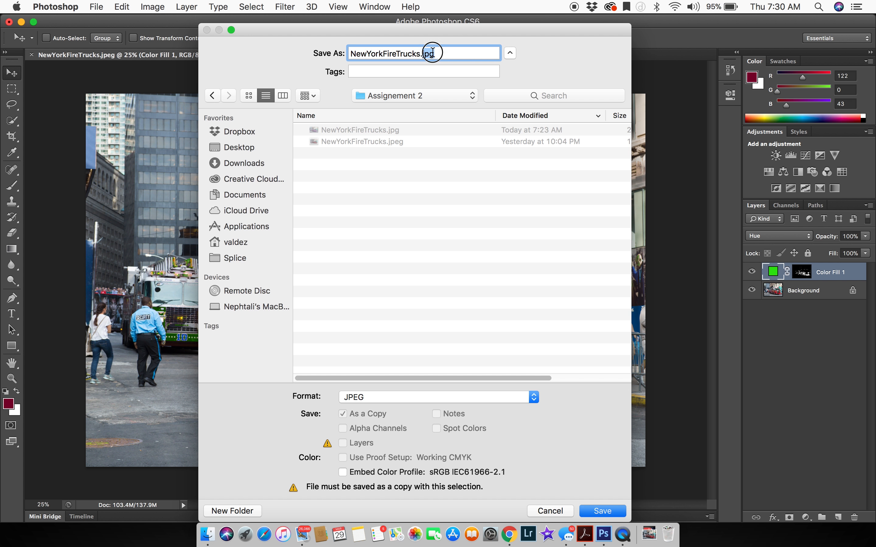
{"action": "type", "text": "Assi"}
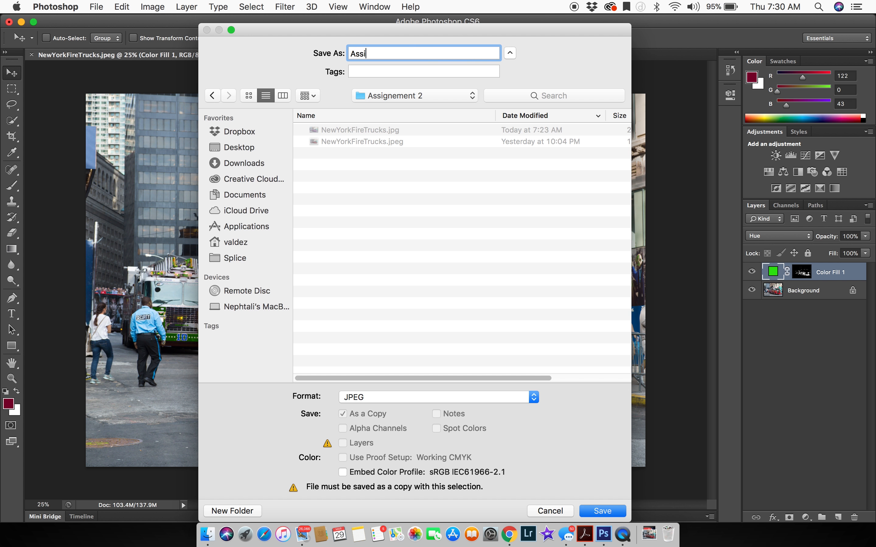
{"action": "type", "text": "gnment2_Neff_v1"}
{"action": "key", "text": "Return"}
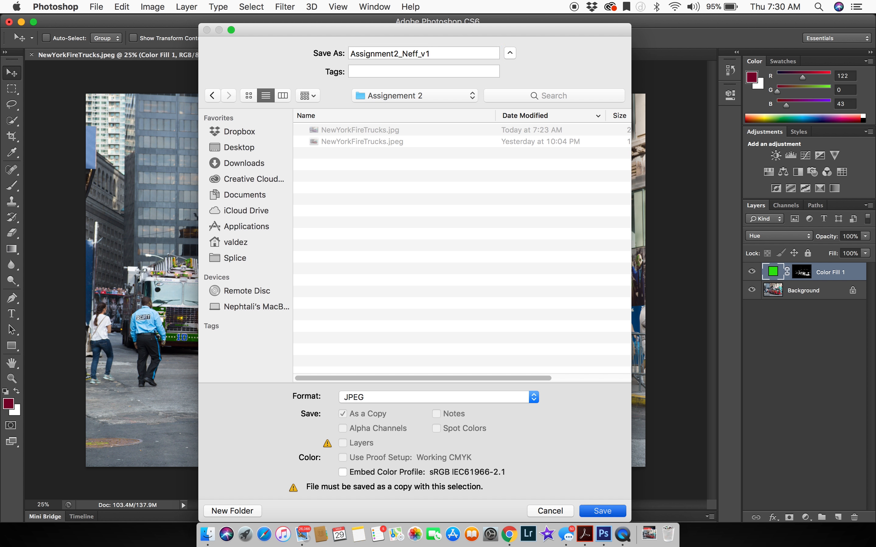
{"action": "left_click", "coordinate": [611, 509]}
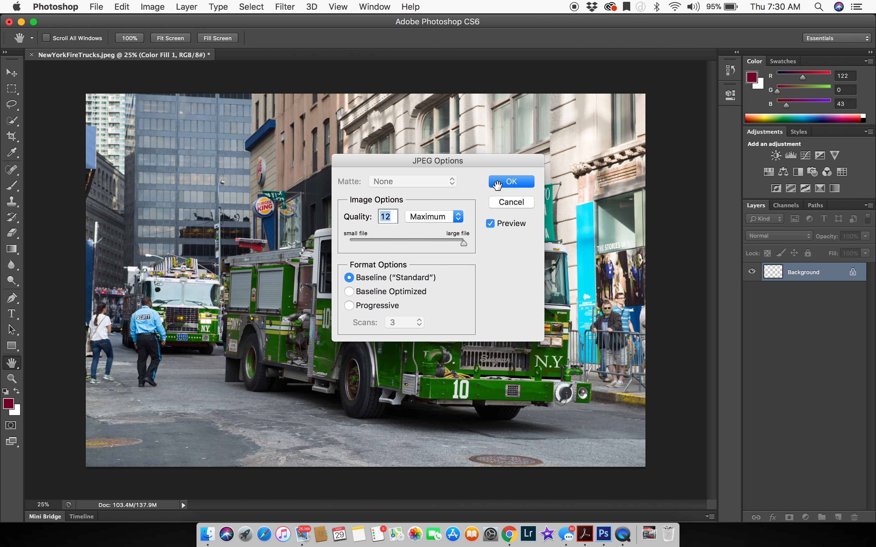
{"action": "left_click", "coordinate": [498, 185]}
Step: Switch to Finder and open the Sample Pictures folder inside Desktop, Adobe Photoshop Tutorals, Assets
{"action": "left_click", "coordinate": [205, 534]}
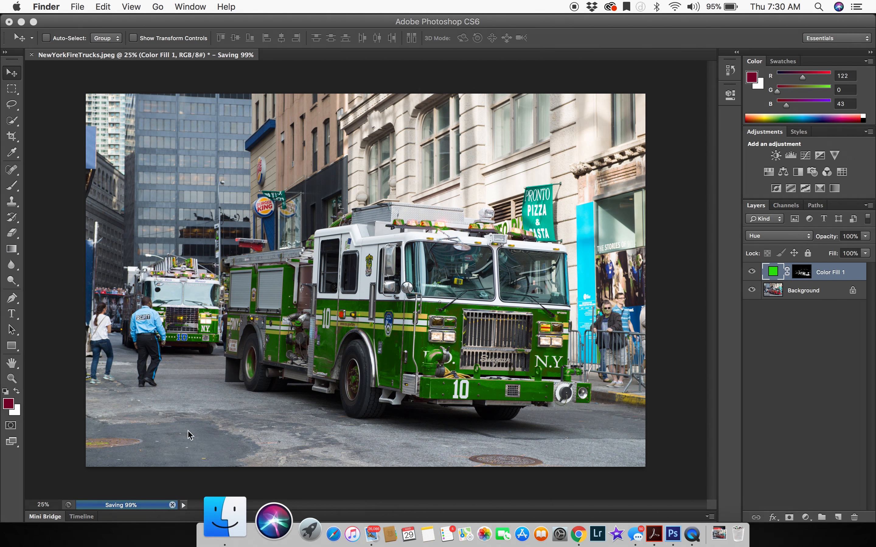
{"action": "left_click", "coordinate": [216, 178]}
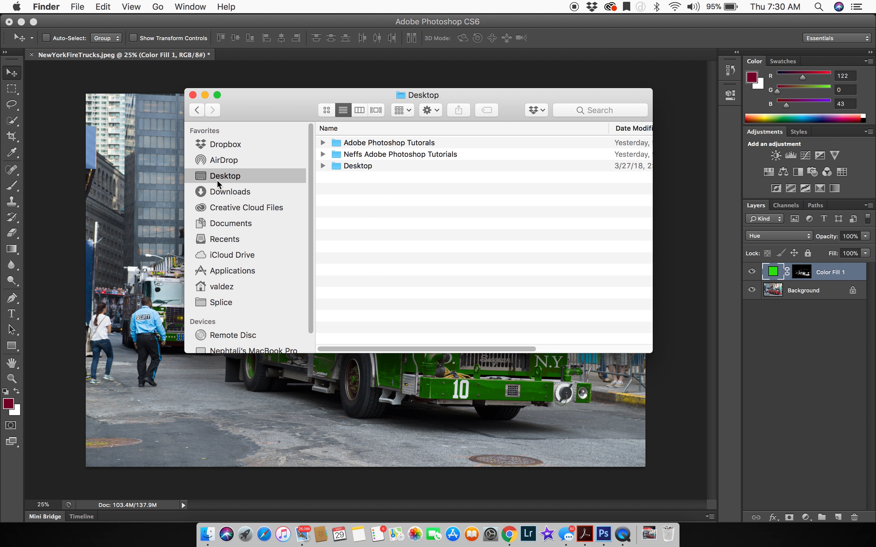
{"action": "double_click", "coordinate": [353, 144]}
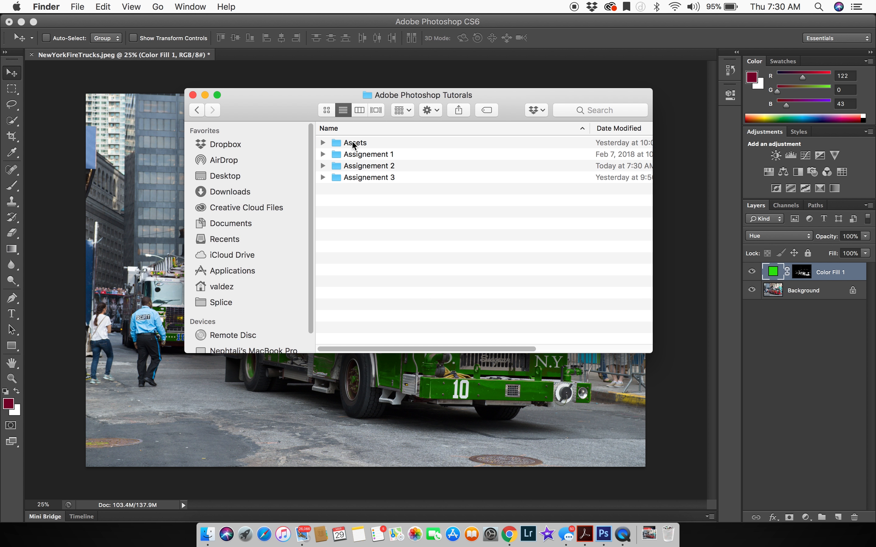
{"action": "left_click", "coordinate": [357, 145]}
{"action": "double_click", "coordinate": [357, 143]}
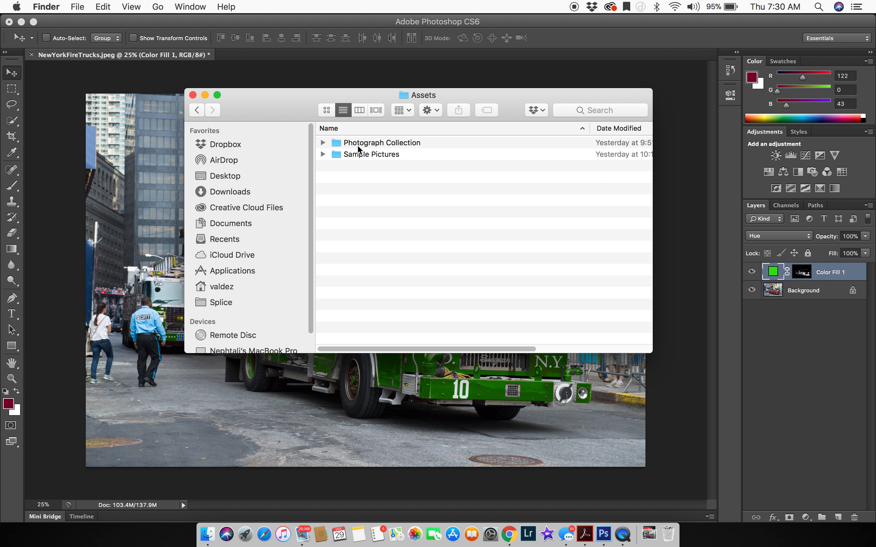
{"action": "left_click", "coordinate": [357, 157]}
{"action": "double_click", "coordinate": [355, 156]}
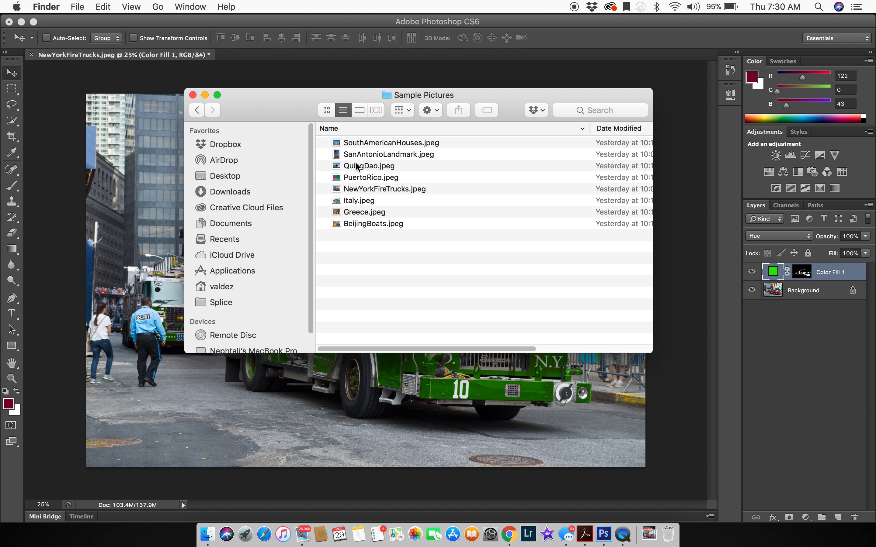
Step: Preview SouthAmericanHouses.jpeg, SanAntonioLandmark.jpeg, QuingDao.jpeg and PuertoRico.jpeg in turn, and close the preview
{"action": "left_click", "coordinate": [364, 144]}
{"action": "key", "text": "space"}
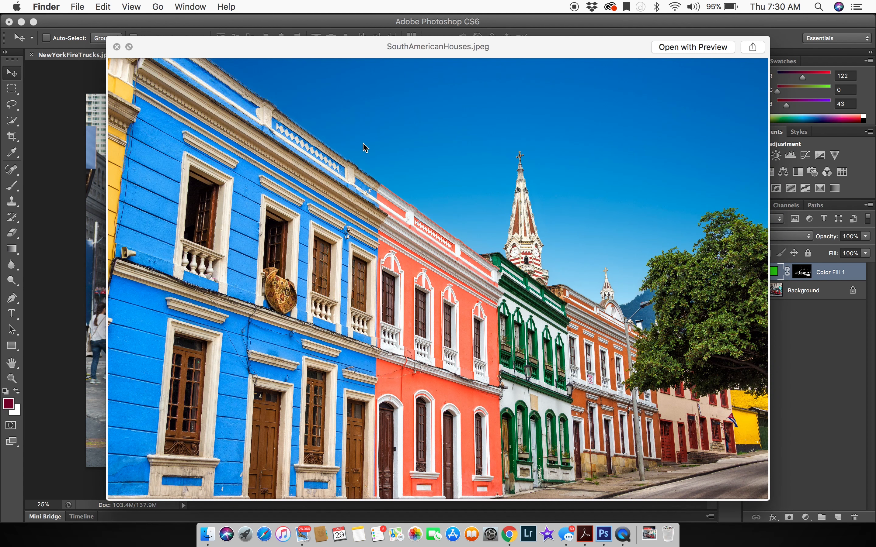
{"action": "key", "text": "Down"}
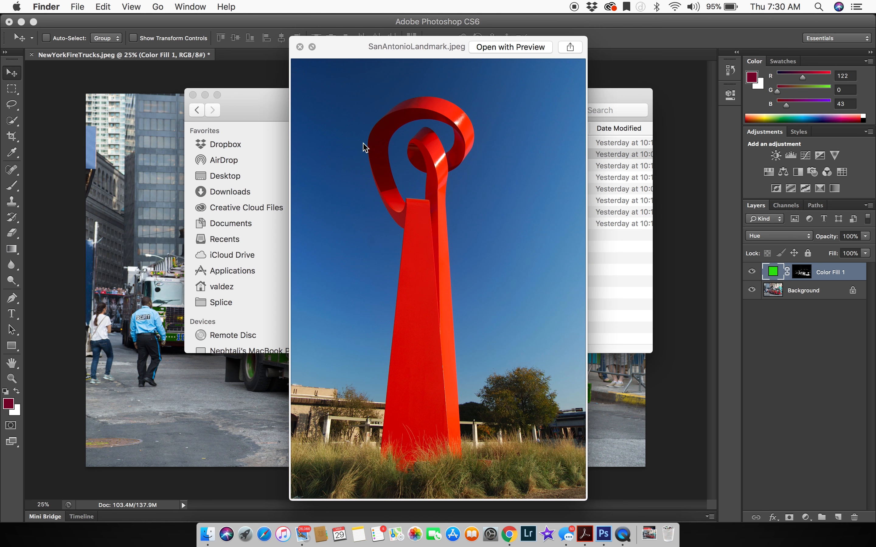
{"action": "key", "text": "Down"}
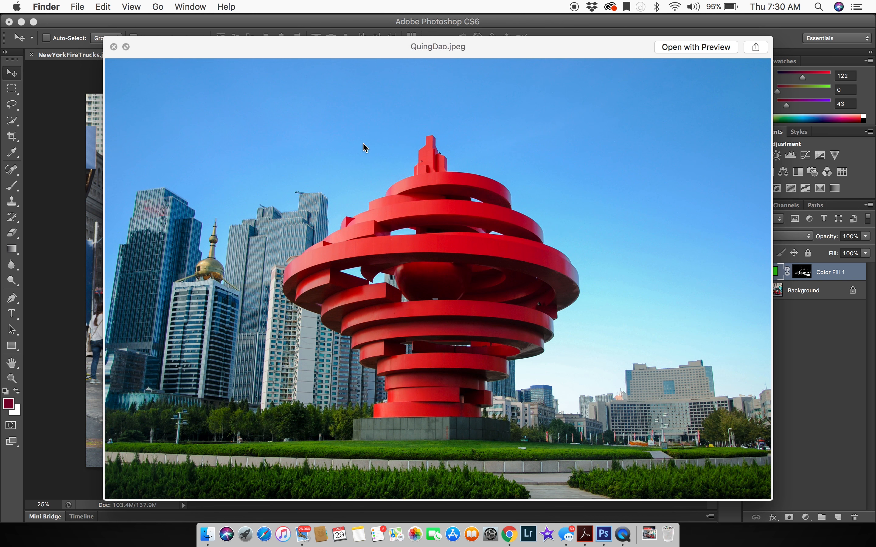
{"action": "key", "text": "Down"}
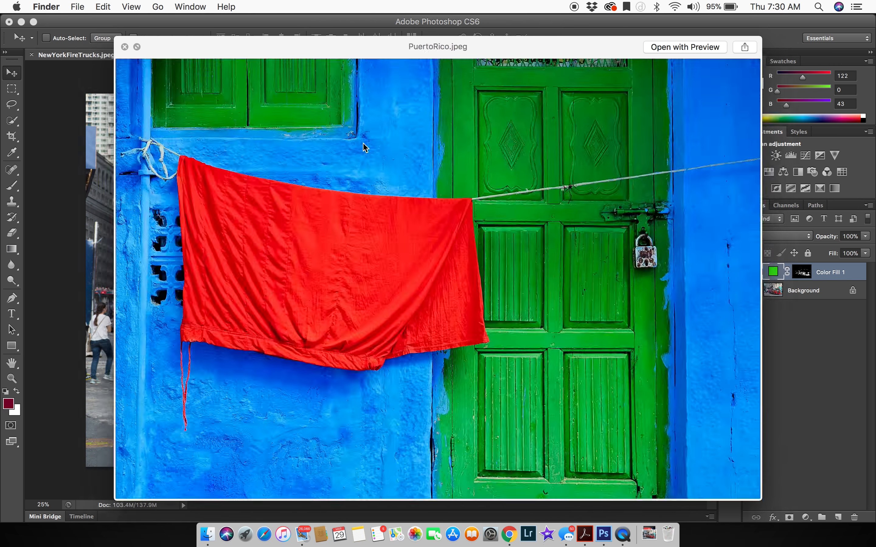
{"action": "key", "text": "space"}
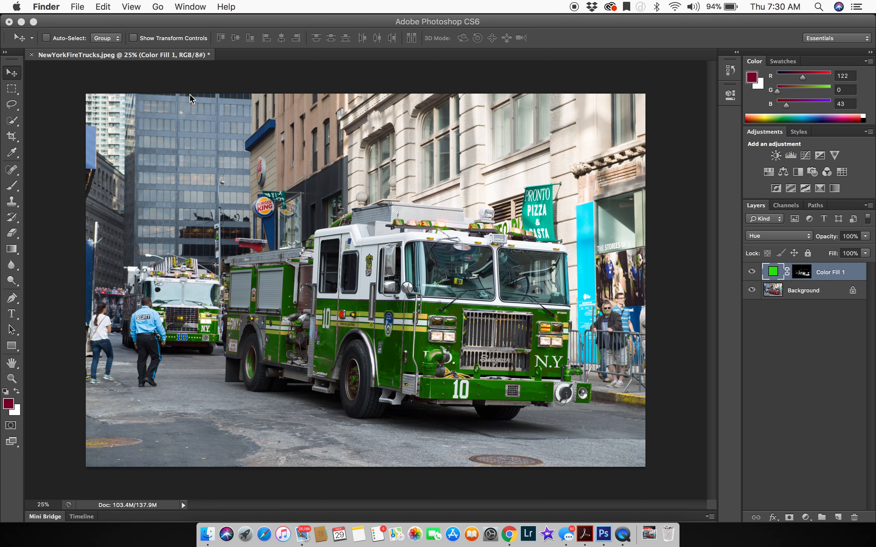